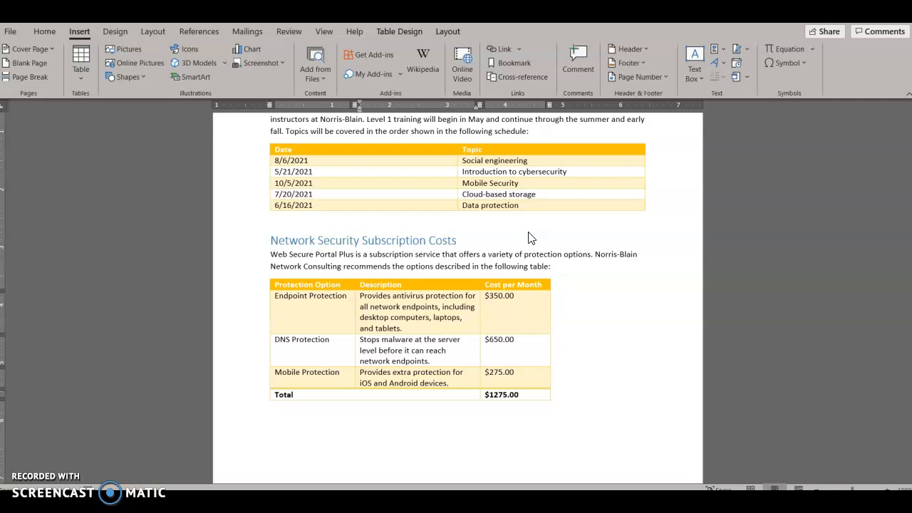
Step: Delete the [instructor names] placeholder and add an empty paragraph below the sentence introducing the class instructors and their specialties
left_click(530, 311)
scroll(536, 320, "up", 1)
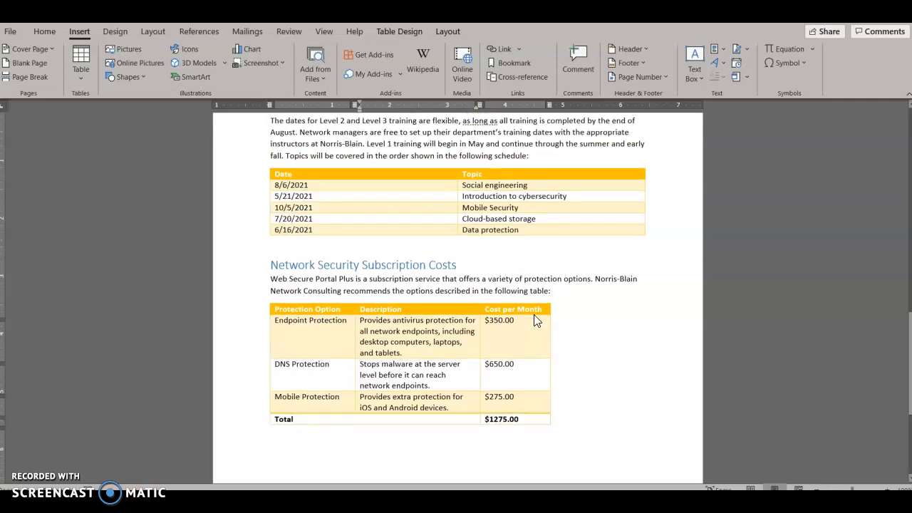
scroll(536, 320, "up", 10)
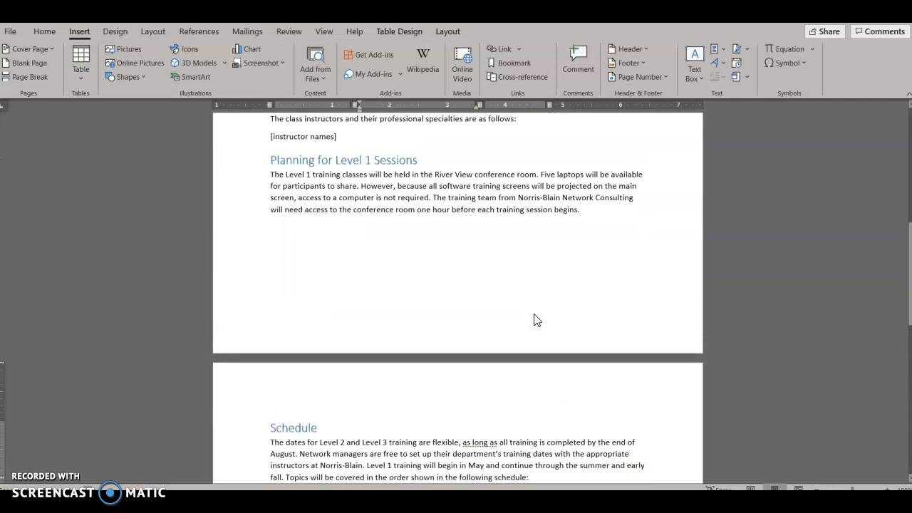
scroll(536, 320, "up", 2)
scroll(536, 321, "down", 9)
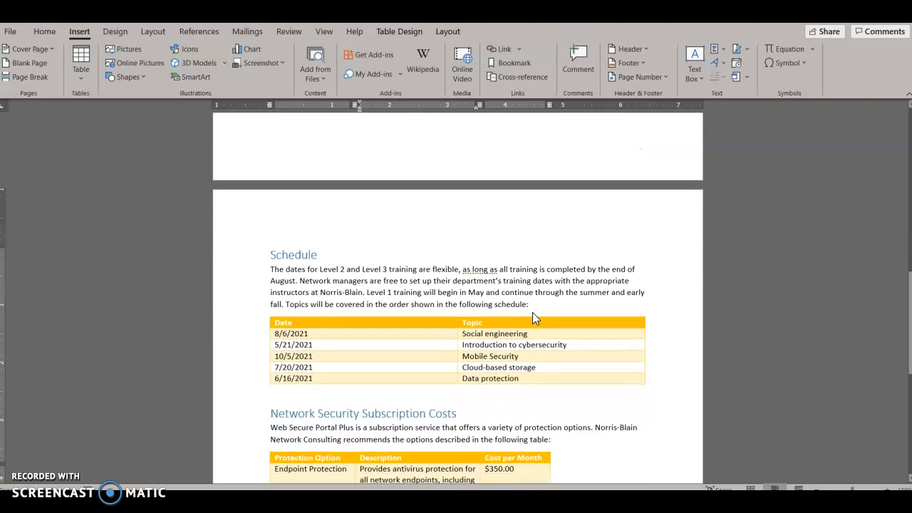
scroll(533, 313, "down", 1)
scroll(533, 314, "up", 7)
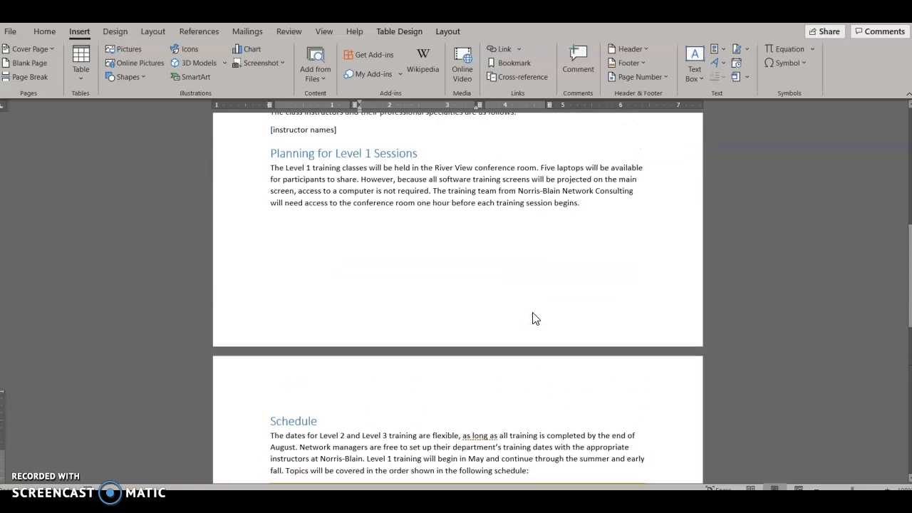
scroll(536, 318, "up", 4)
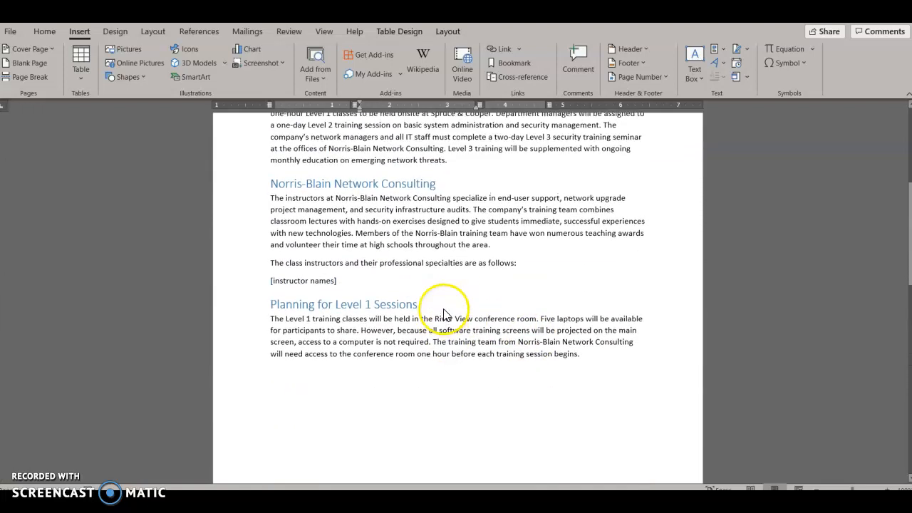
left_click(300, 281)
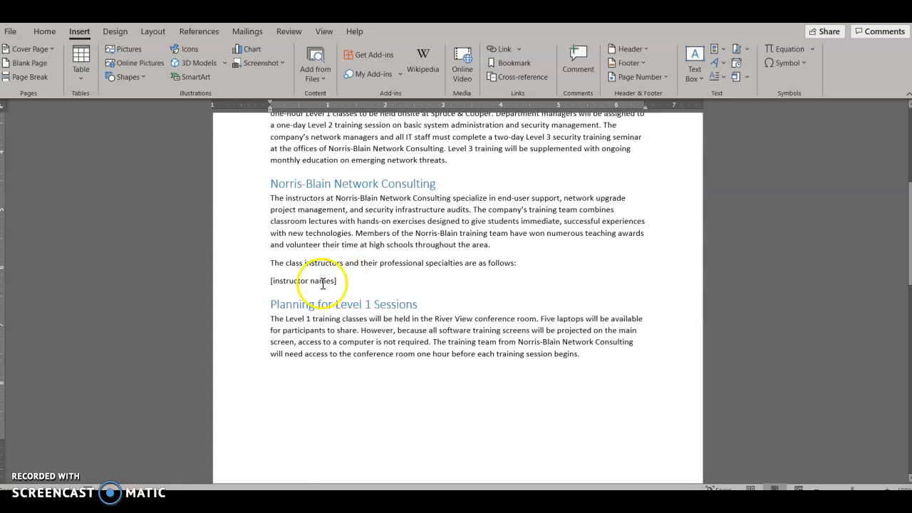
left_click_drag(337, 281, 269, 289)
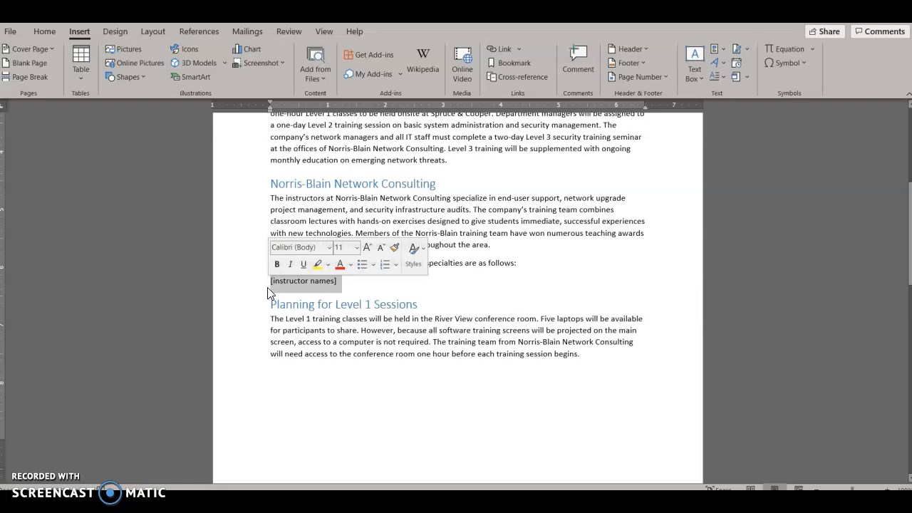
key("Delete")
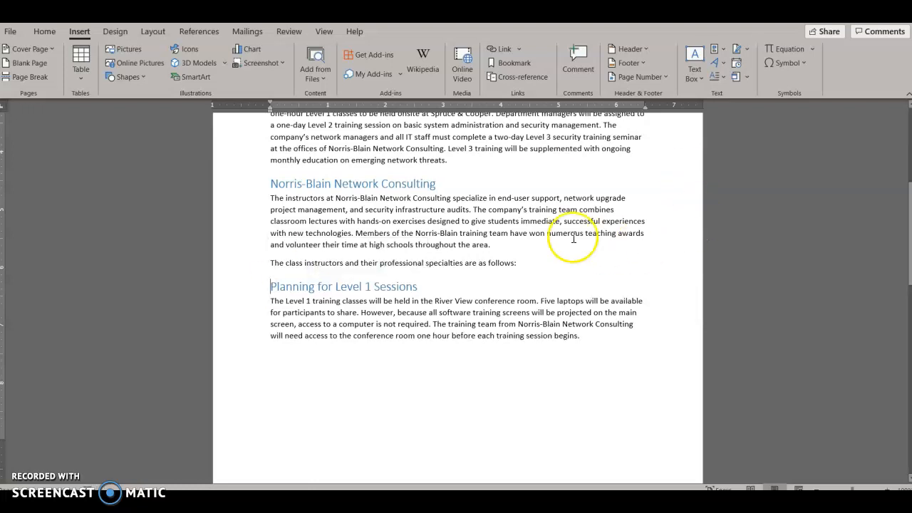
left_click(523, 261)
key("Return")
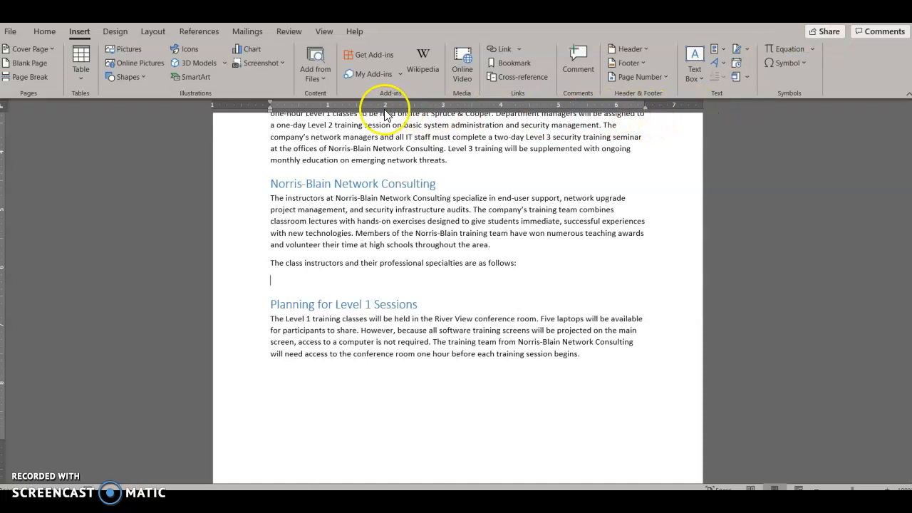
Step: Set a left tab stop at 2.5 inches for the empty paragraph below the class instructors sentence
left_click(325, 31)
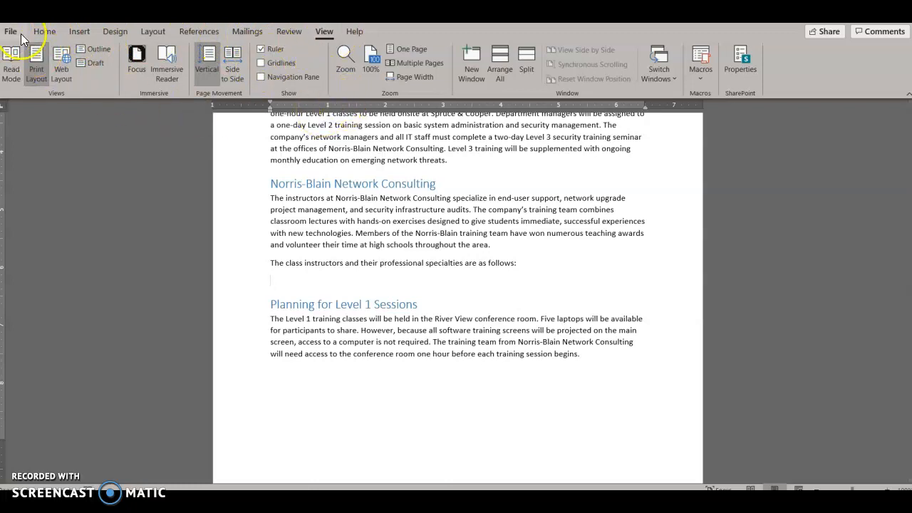
left_click(44, 31)
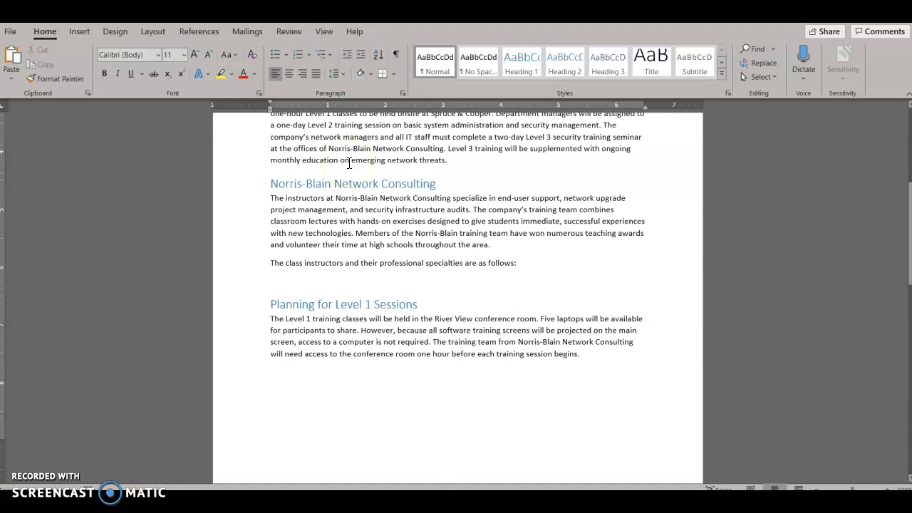
left_click(398, 146)
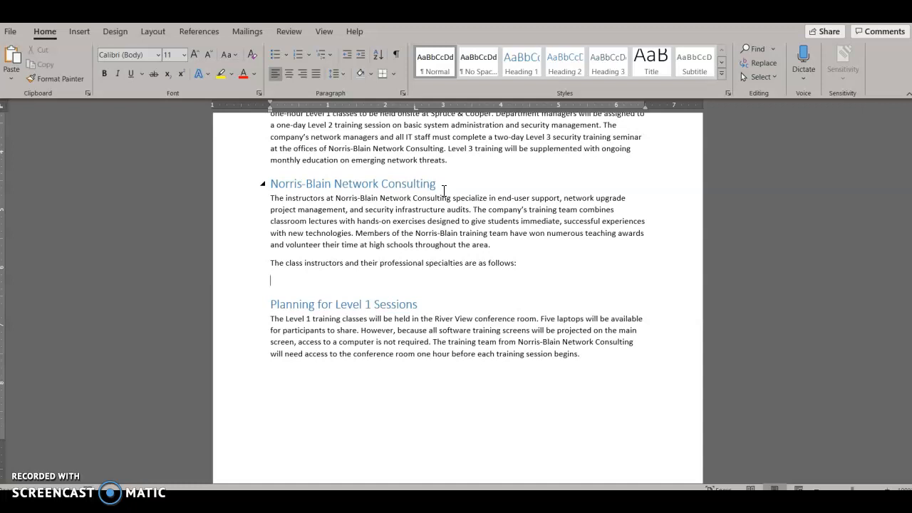
Step: Enter the first instructor's name with the tab-aligned specialty Malware and start a new line
type("Suzette Carrrington-Brewster")
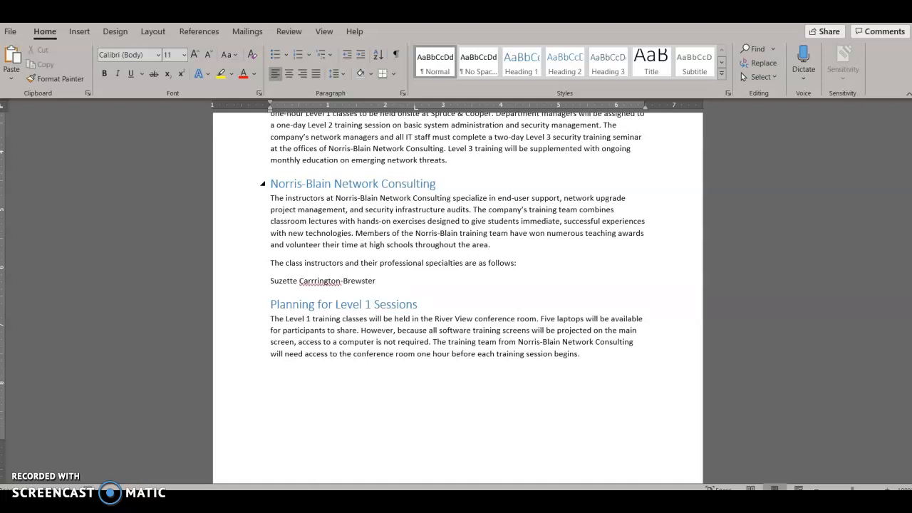
key("Tab")
type("Malware")
key("Return")
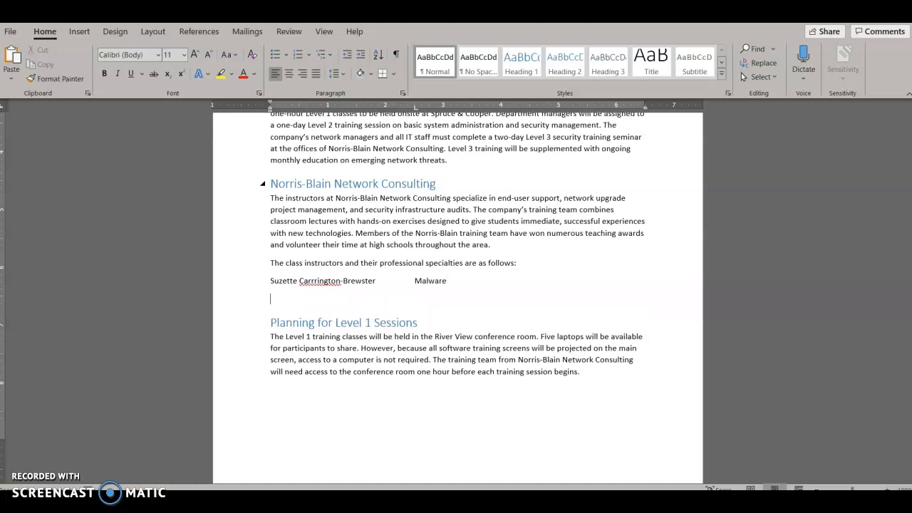
Step: Add the second and third instructors' names on separate lines with the tab-aligned specialties Server Security and Social engineering
type("Lis")
key("BackSpace")
type("a Kim\tServer Security")
key("Return")
type("Leopold R. Coia")
key("Tab")
type("Social eng")
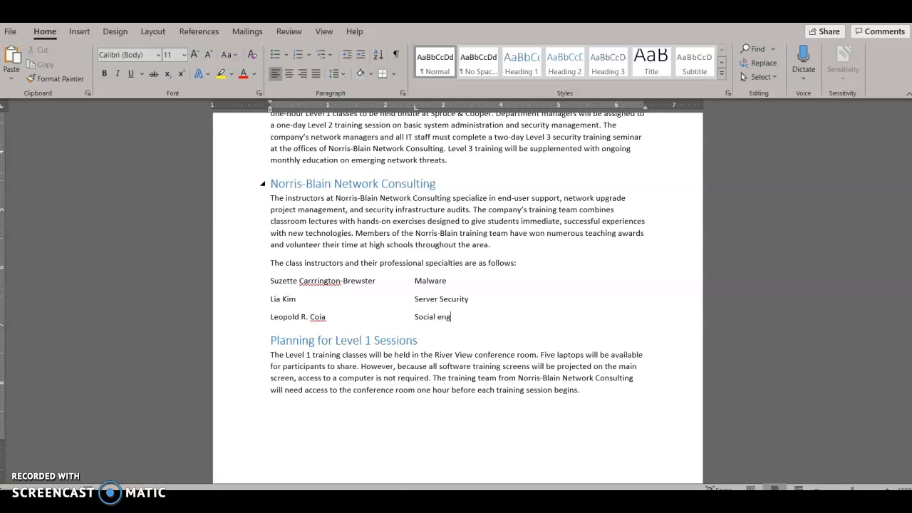
type("ineering")
key("Return")
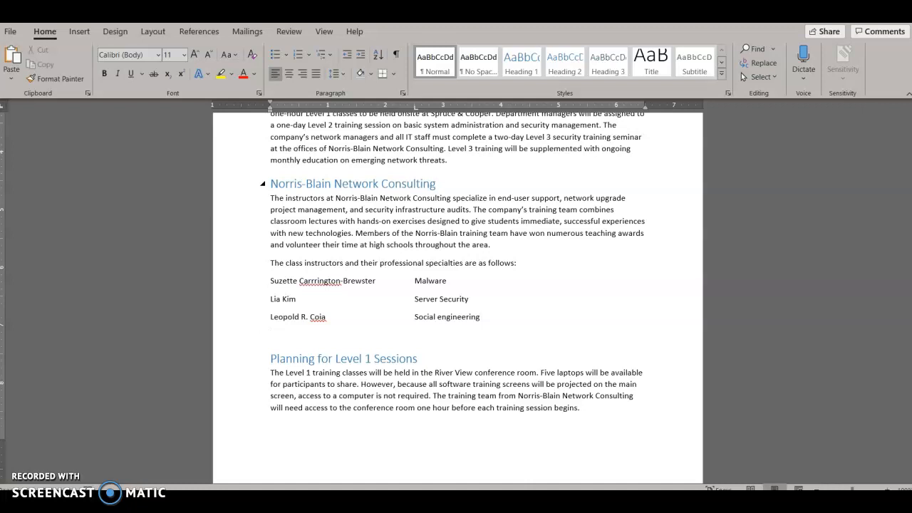
key("BackSpace")
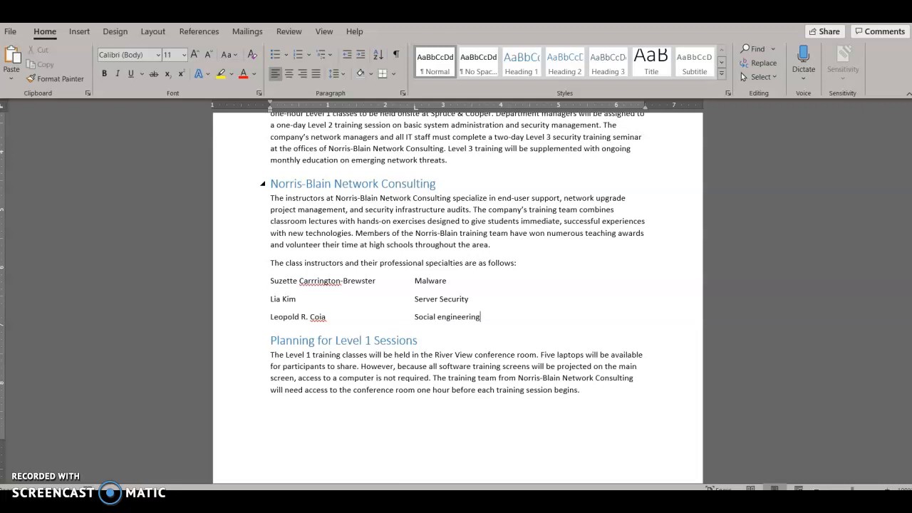
Step: Remove the space after the paragraph for the first two instructor lines
left_click_drag(270, 281, 475, 297)
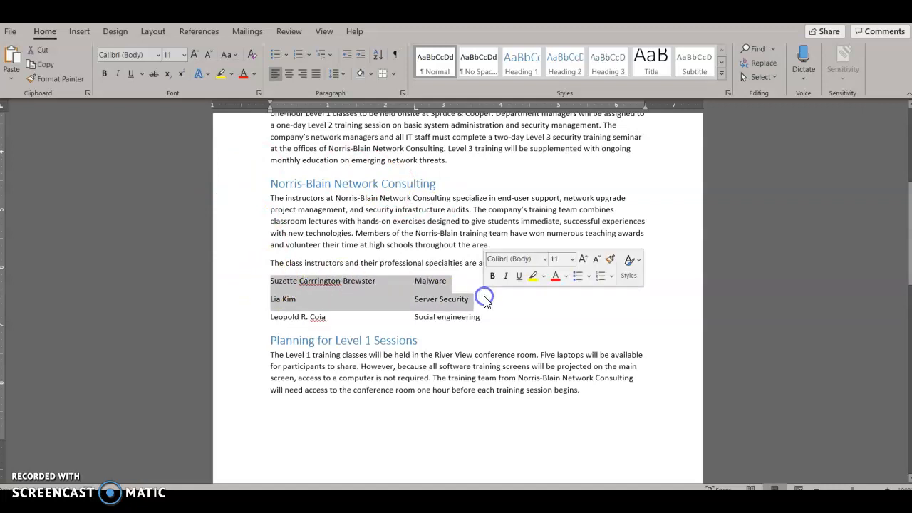
left_click(344, 76)
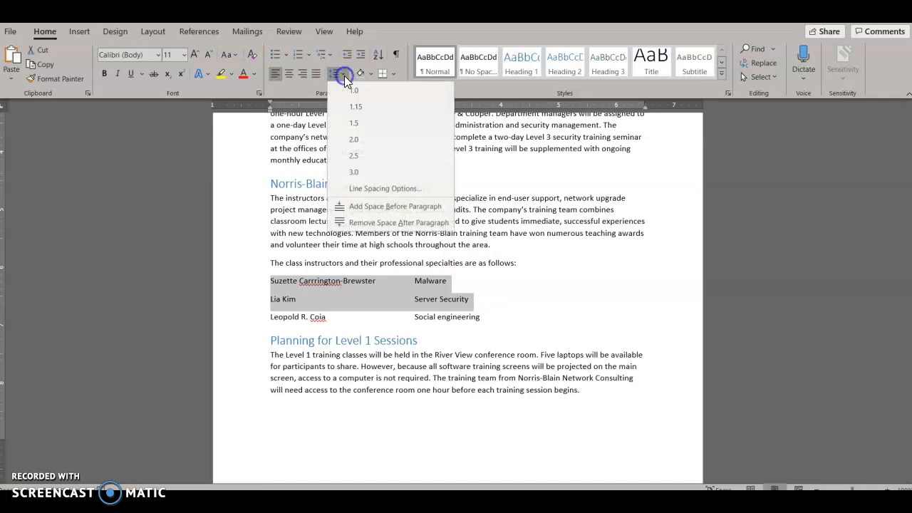
left_click(368, 220)
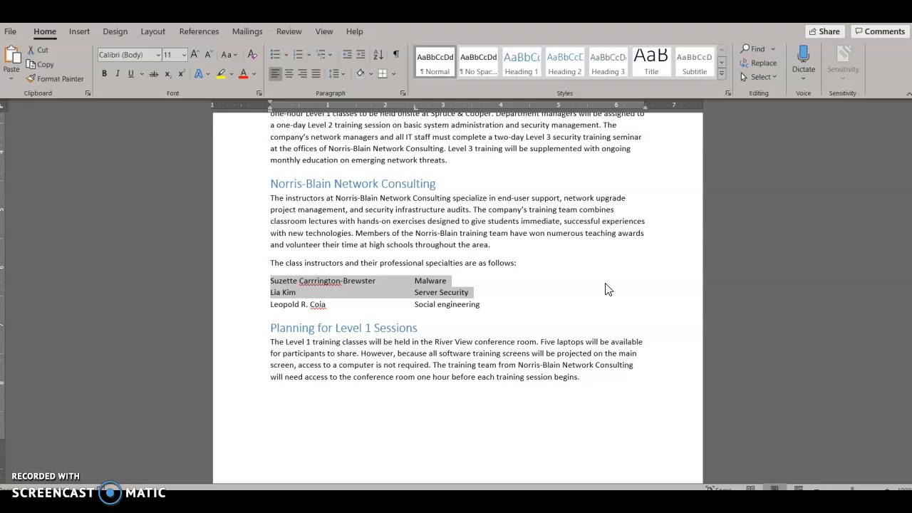
Step: Insert a Next Page section break below the subscription costs table at the end of the document
scroll(454, 340, "down", 2)
scroll(453, 340, "down", 1)
left_click(452, 341)
scroll(428, 338, "down", 6)
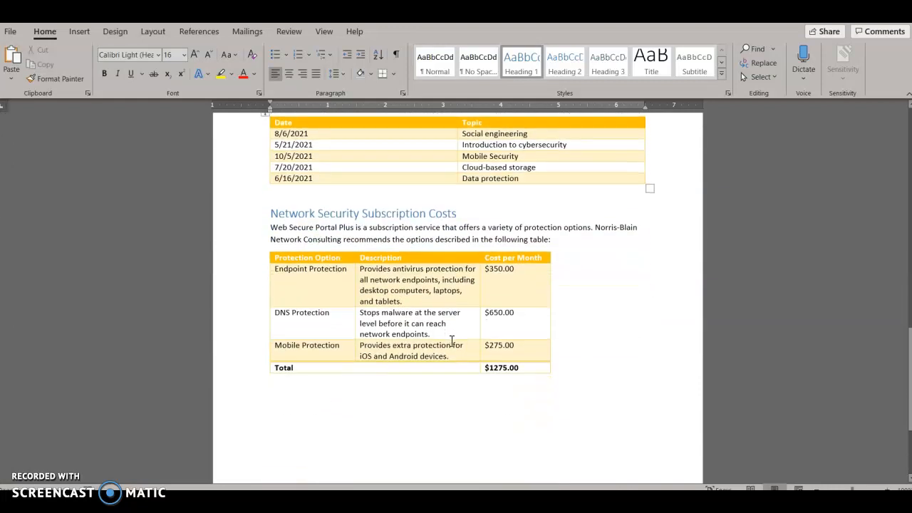
left_click(387, 334)
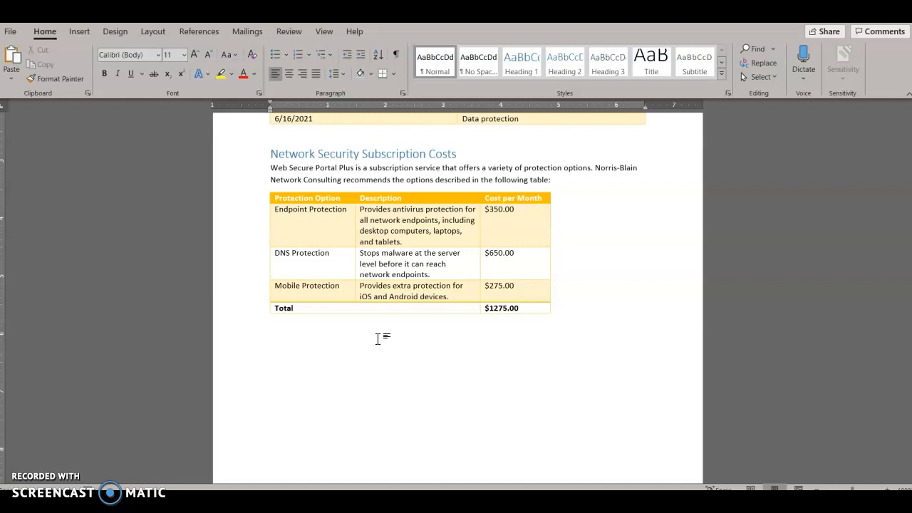
left_click(152, 32)
left_click(145, 49)
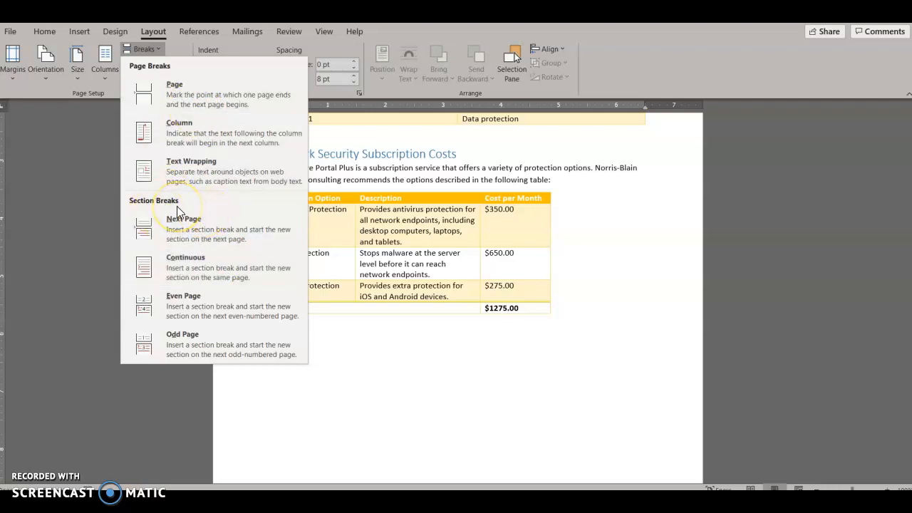
left_click(234, 236)
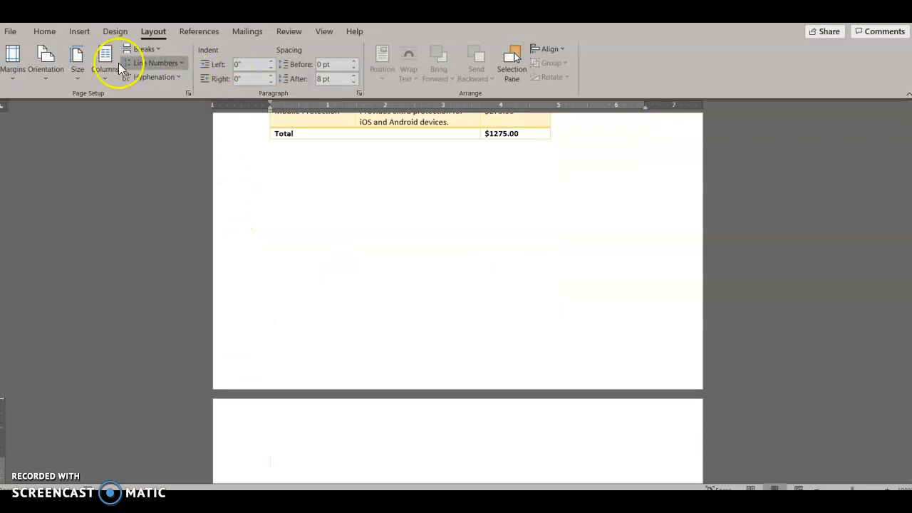
Step: Show the formatting marks and check the section break and the new page
left_click(41, 33)
left_click(397, 57)
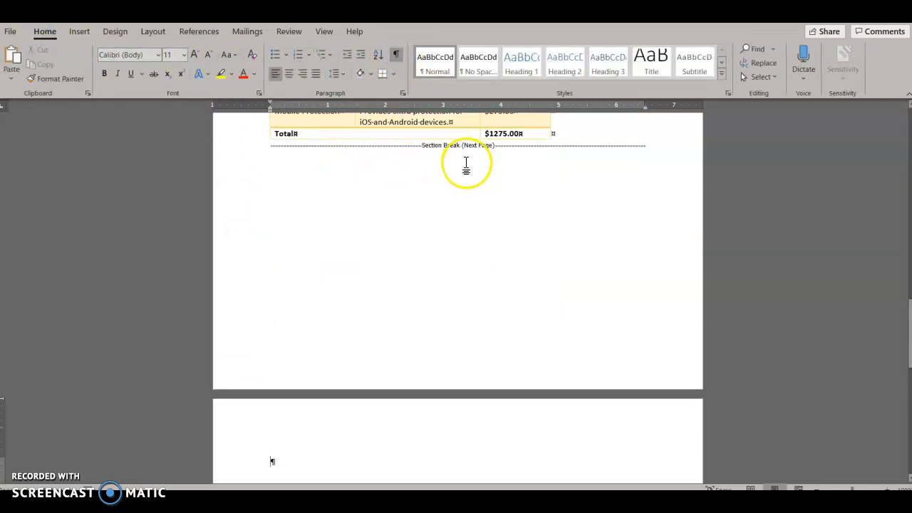
scroll(513, 189, "down", 3)
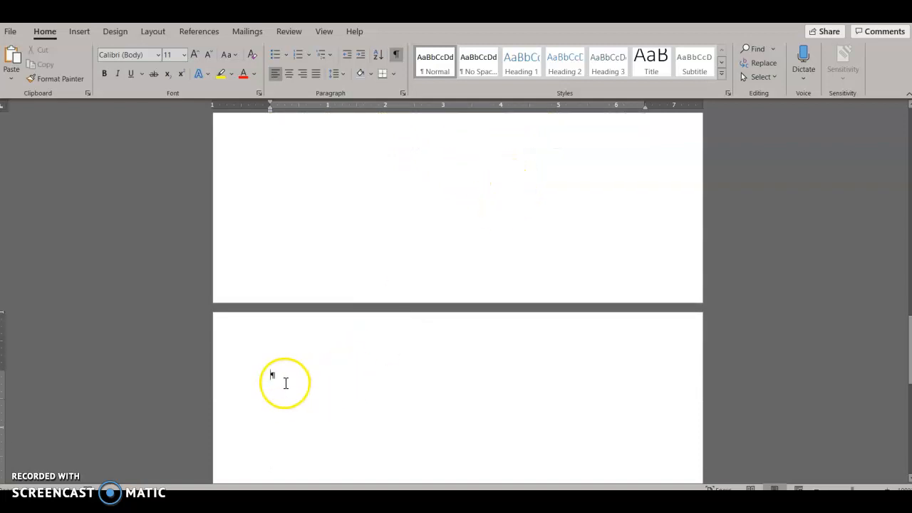
Step: Change the orientation of the new last section to Landscape
left_click(152, 31)
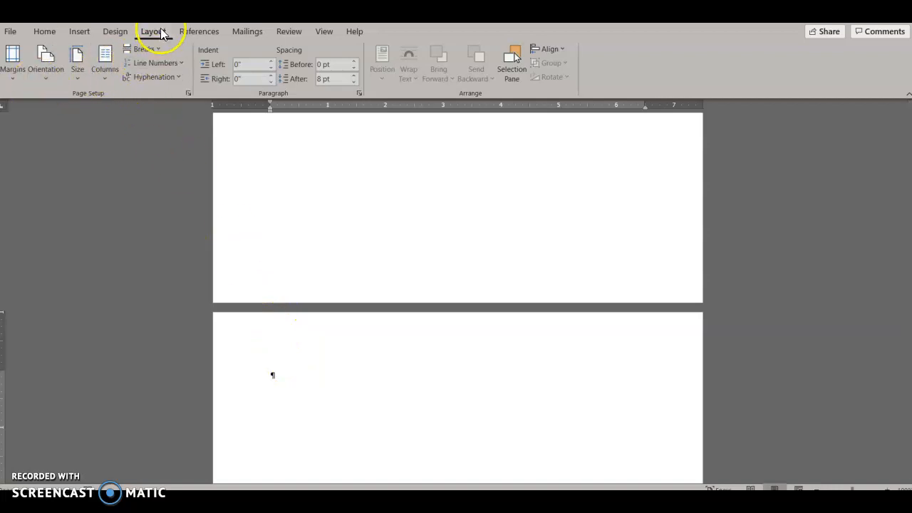
left_click(41, 83)
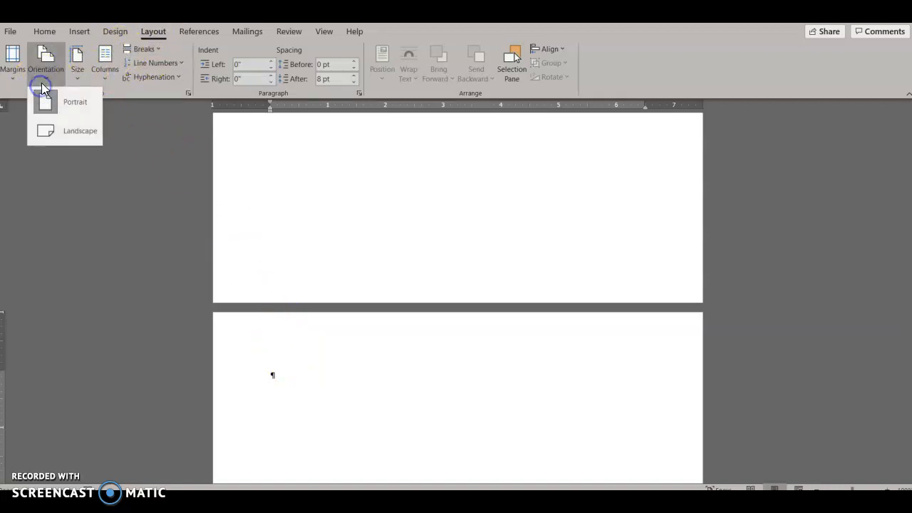
left_click(67, 122)
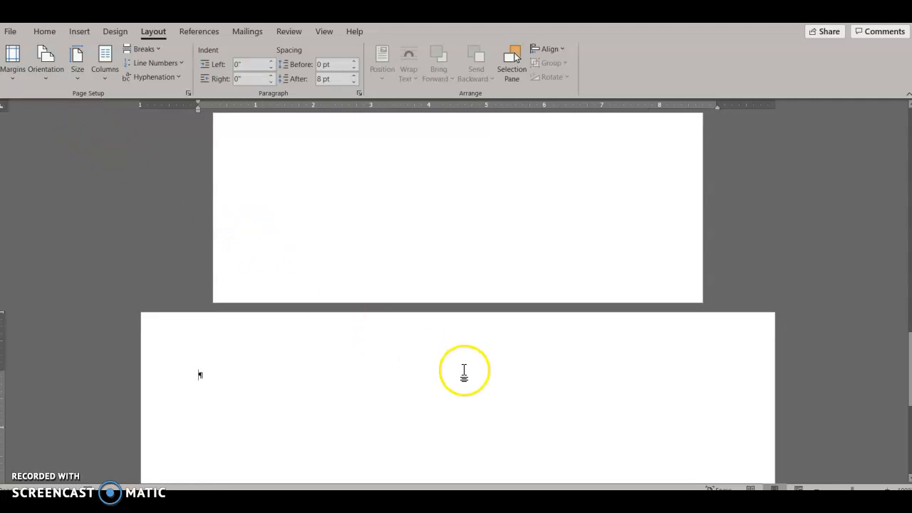
scroll(350, 308, "up", 3)
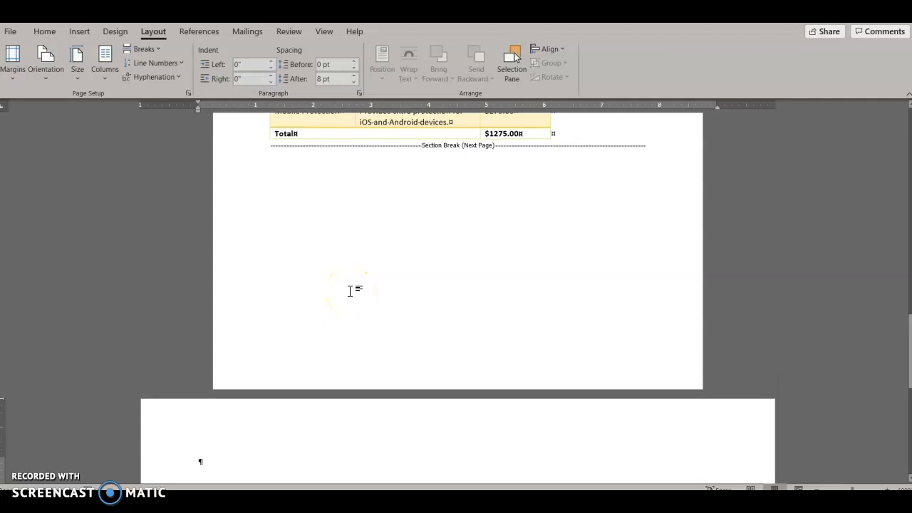
scroll(350, 290, "down", 4)
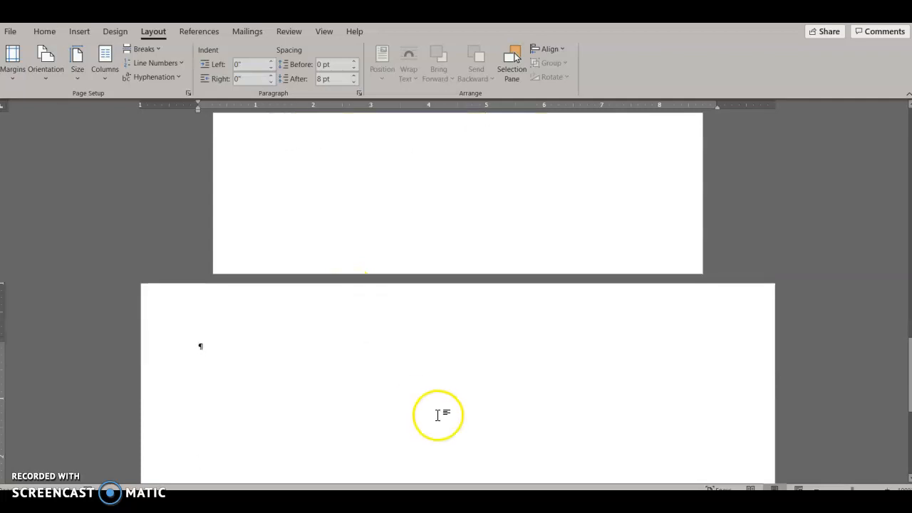
left_click(79, 33)
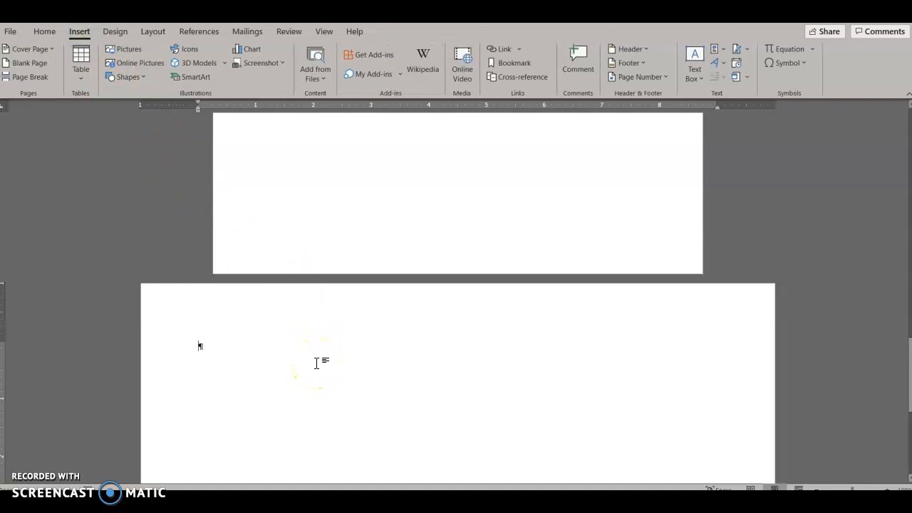
left_click(357, 362)
left_click(53, 33)
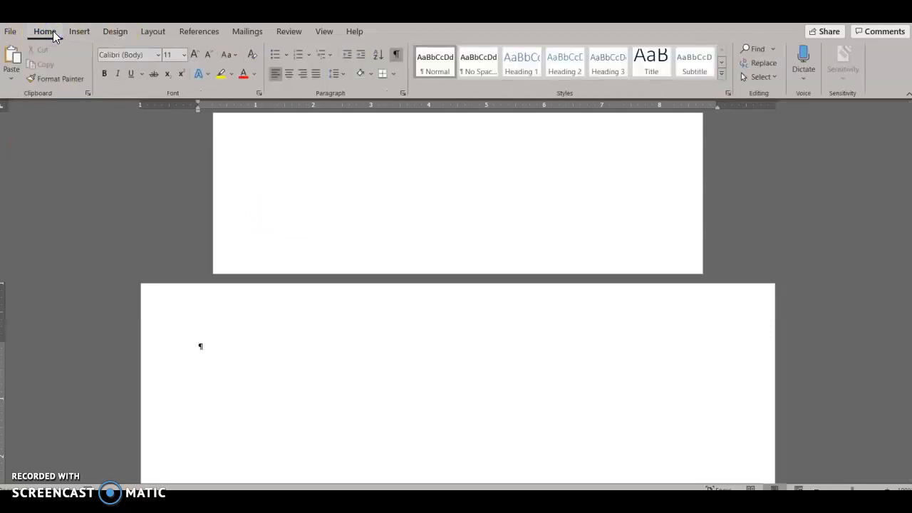
left_click(109, 32)
left_click(151, 32)
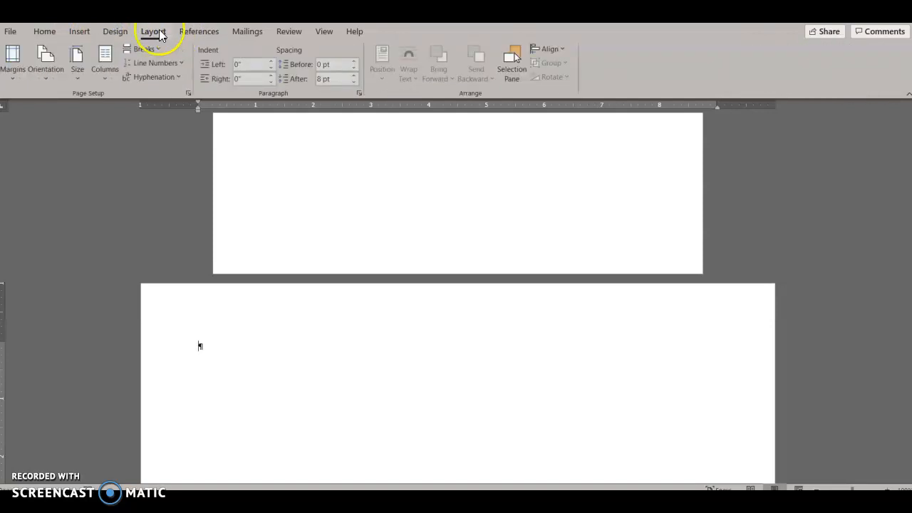
left_click(79, 31)
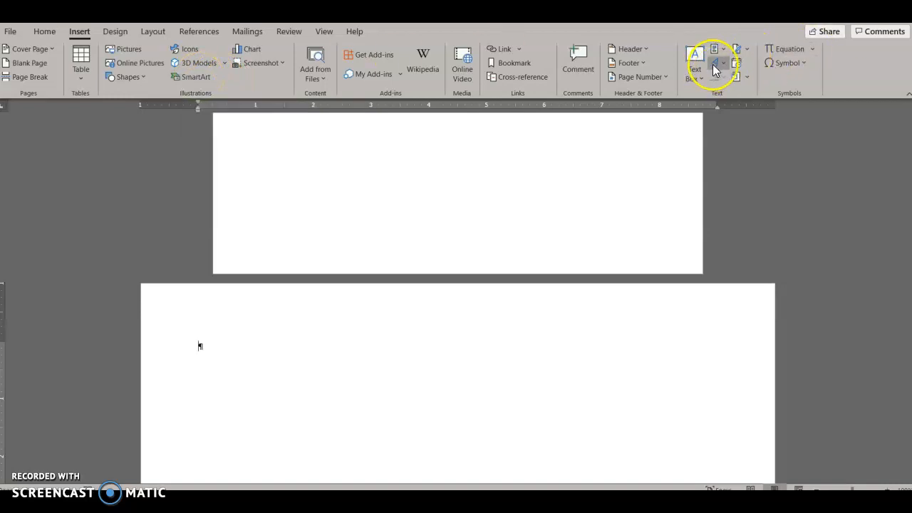
Step: Insert a Circle Process SmartArt graphic from the Process category on the new landscape page
left_click(134, 52)
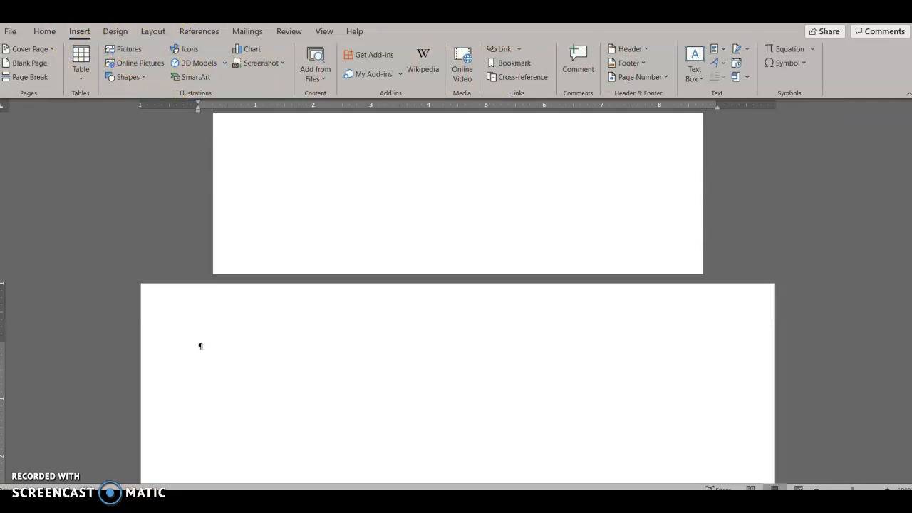
left_click(197, 78)
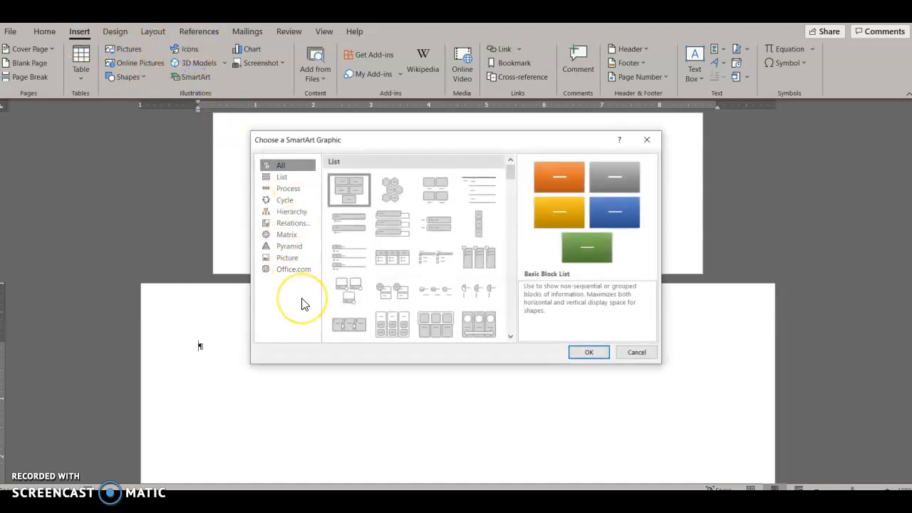
left_click(275, 190)
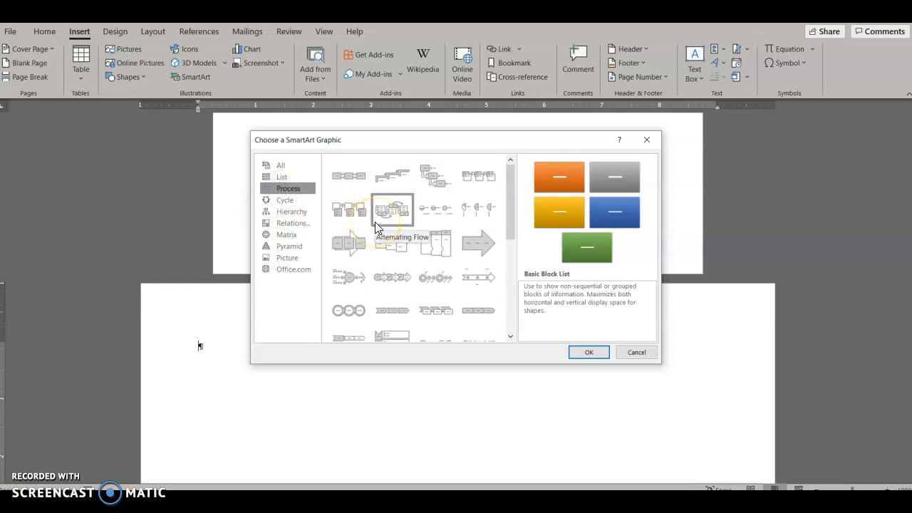
left_click(355, 306)
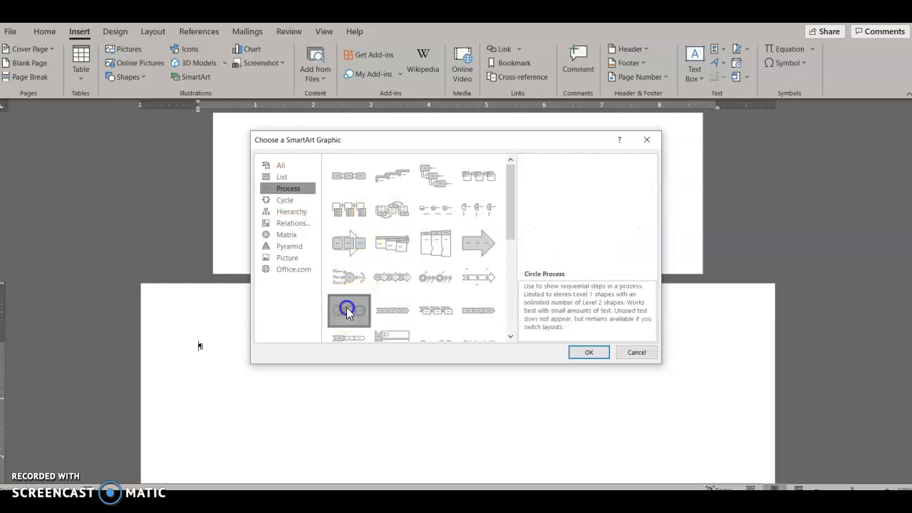
left_click(621, 374)
left_click(588, 352)
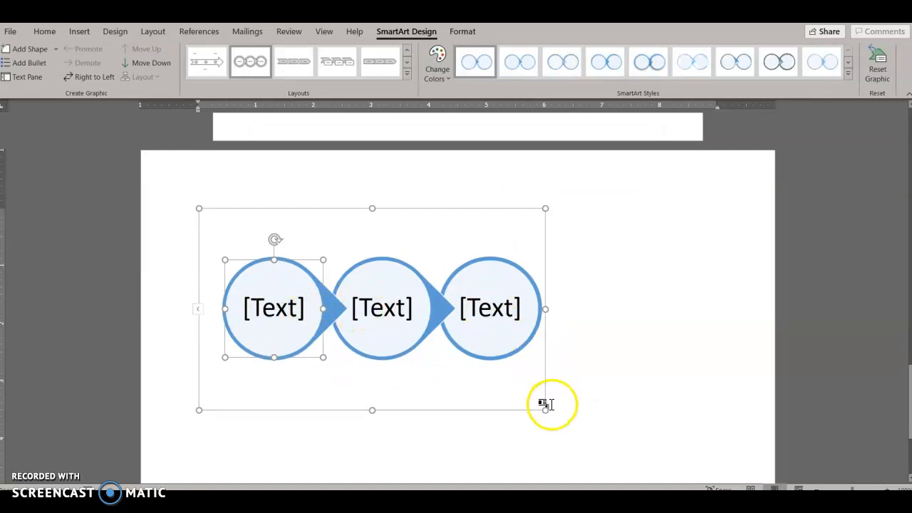
Step: Enlarge the SmartArt graphic so its three circles span the width of the landscape page
left_click_drag(546, 406, 750, 480)
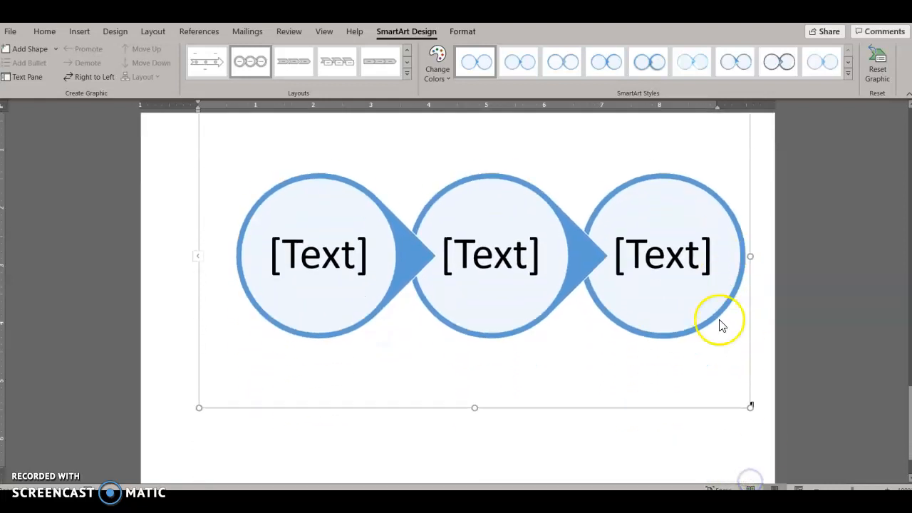
left_click_drag(749, 393, 759, 454)
left_click_drag(199, 455, 167, 460)
scroll(575, 178, "up", 1)
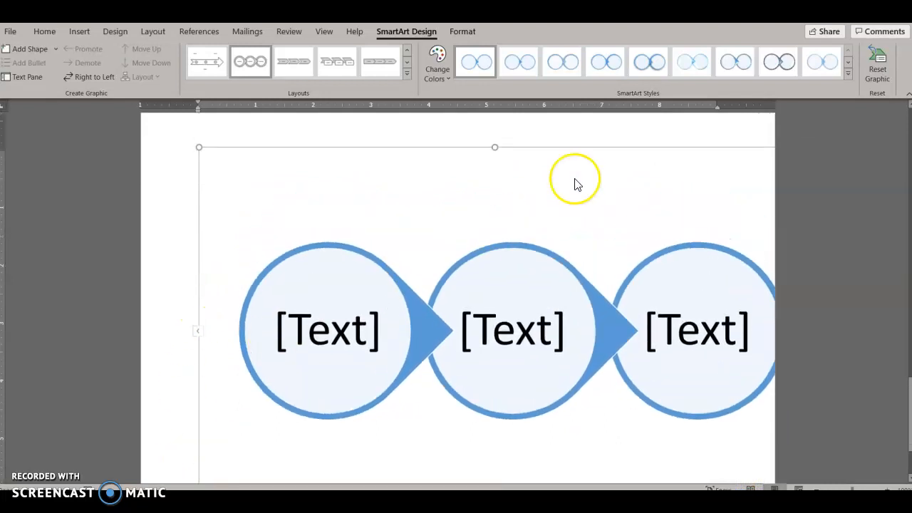
Step: Try to move the SmartArt graphic toward the page's left edge and open its text wrapping layout options
left_click_drag(615, 152, 460, 152)
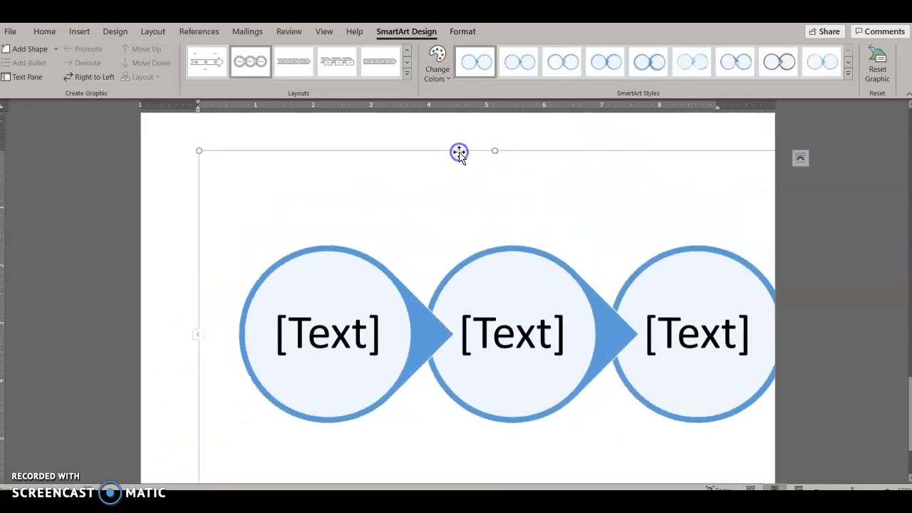
left_click(802, 157)
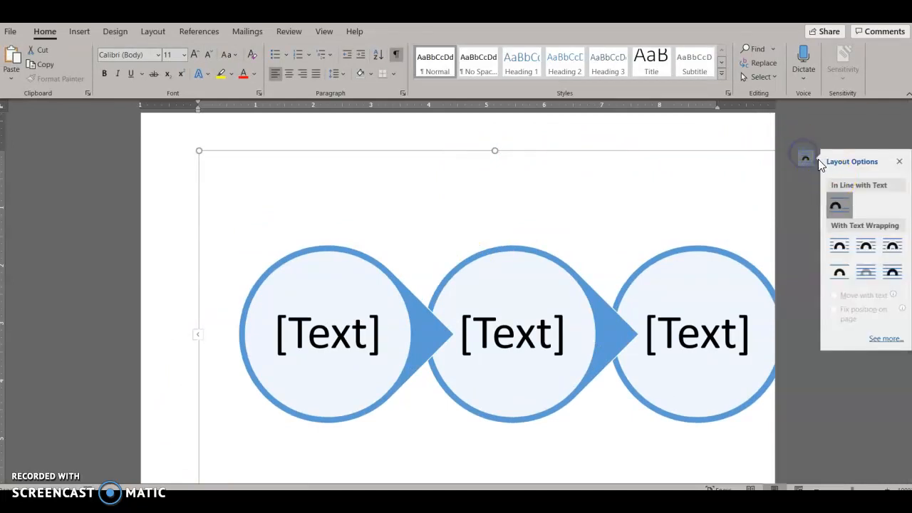
left_click(803, 160)
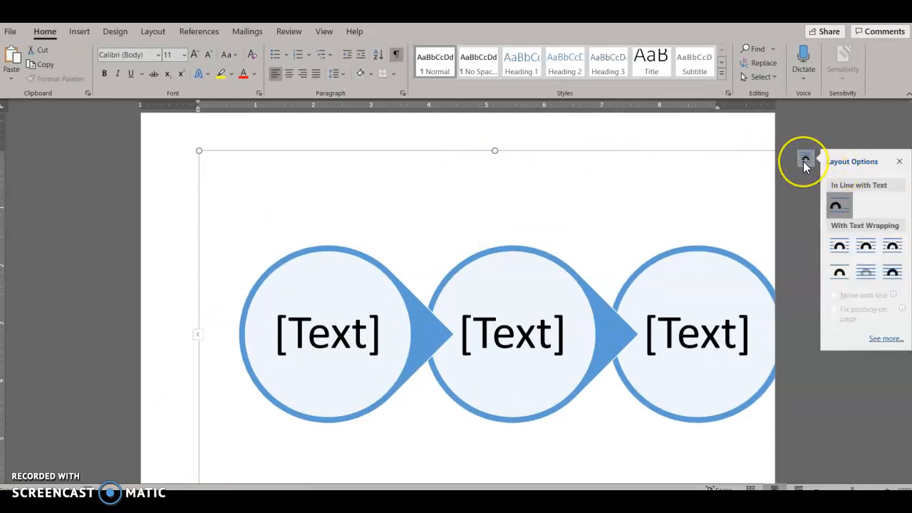